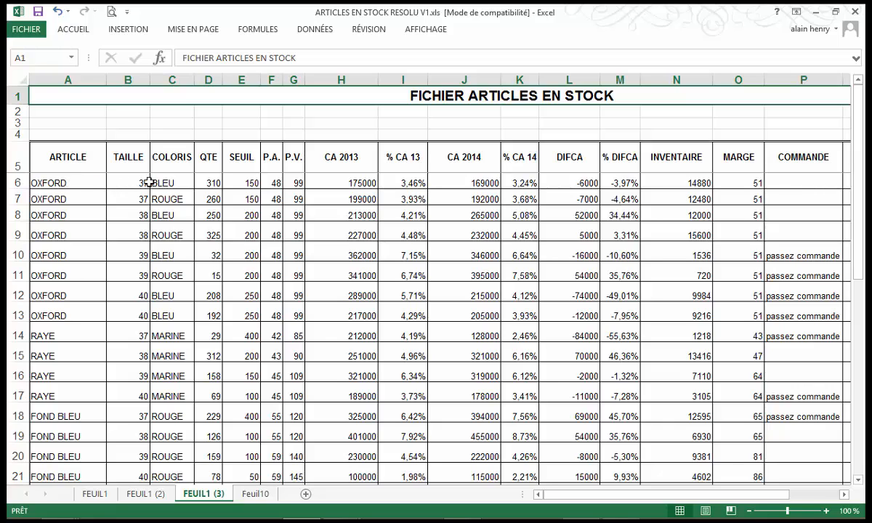
# Examine the stock articles list from its first records to the TOTAUX row, including the SEUIL and ARTICLE columns.
pyautogui.click(858, 481)
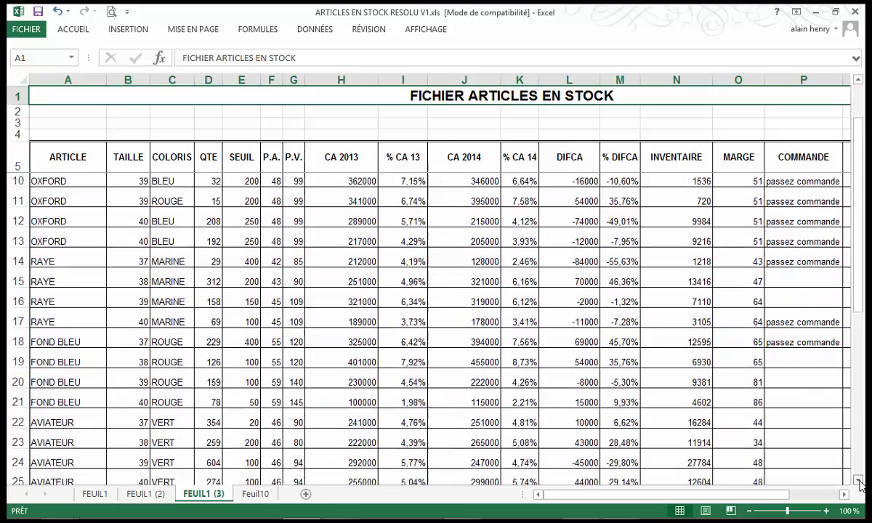
pyautogui.click(858, 481)
pyautogui.click(858, 481)
pyautogui.click(859, 482)
pyautogui.click(858, 481)
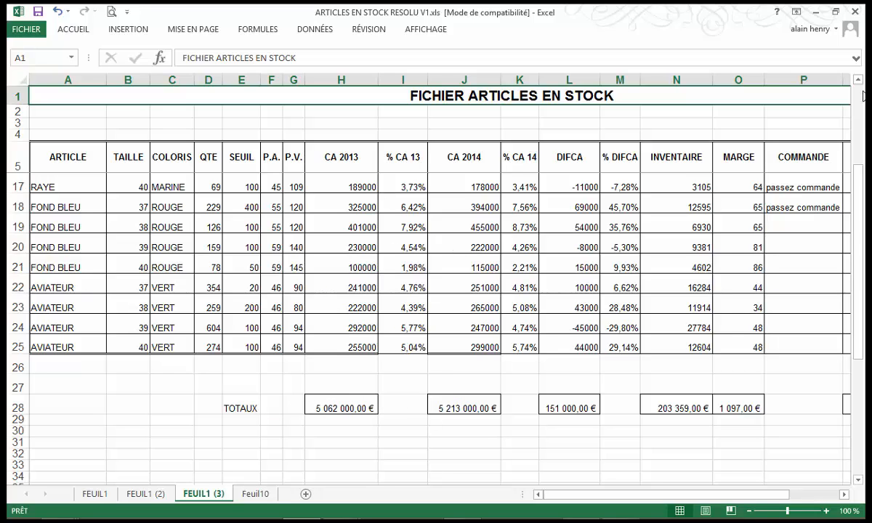
pyautogui.scroll(4, 765, 136)
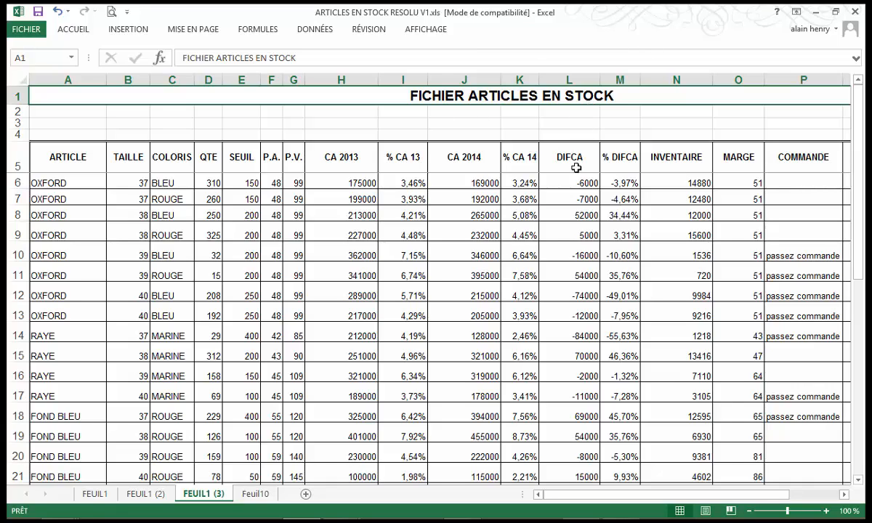
pyautogui.click(243, 182)
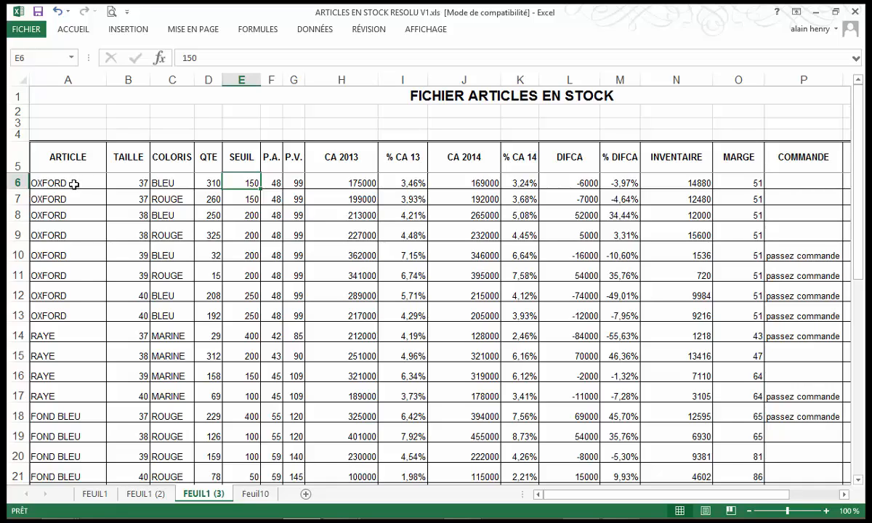
pyautogui.click(67, 335)
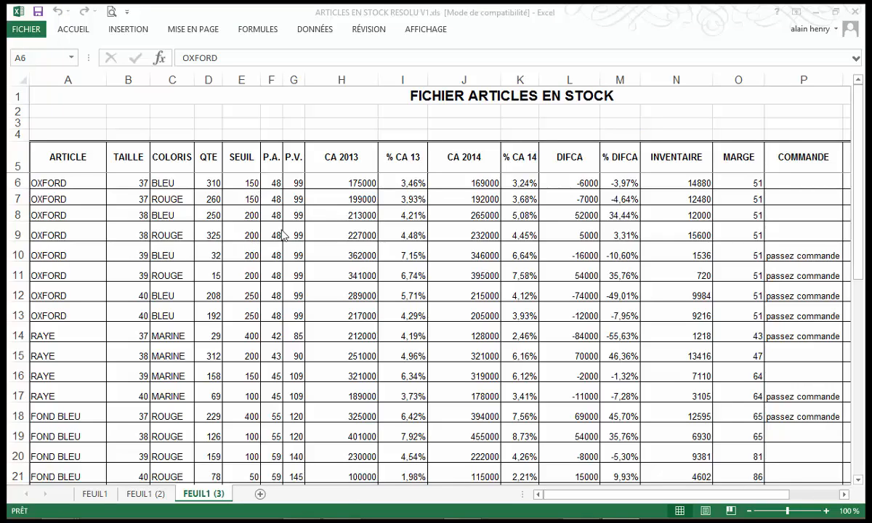
# Create a pivot table on a new worksheet from the stock list range $A$5:$R$25 of sheet FEUIL1 (3), checking the range's extent.
pyautogui.click(168, 197)
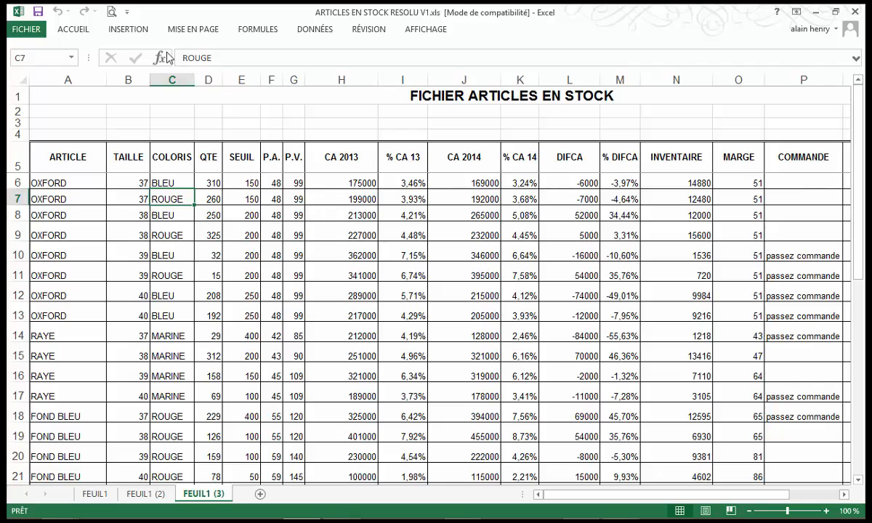
pyautogui.click(130, 31)
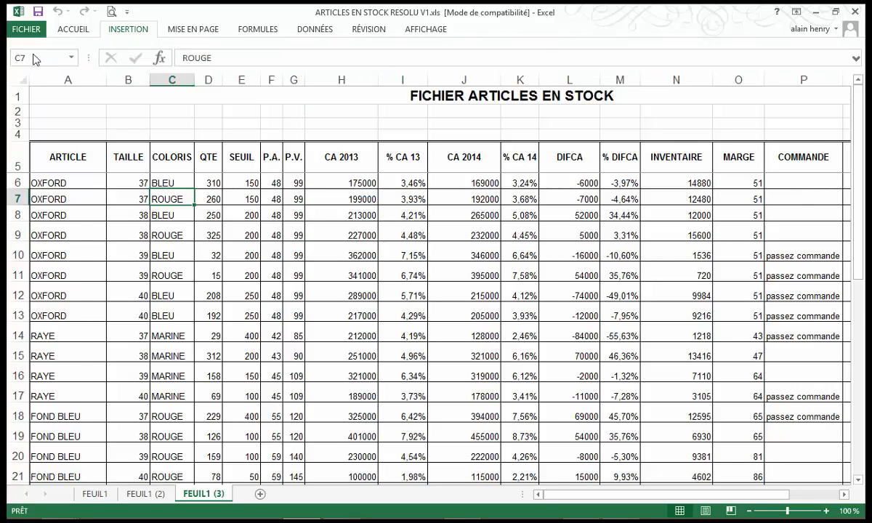
pyautogui.click(31, 50)
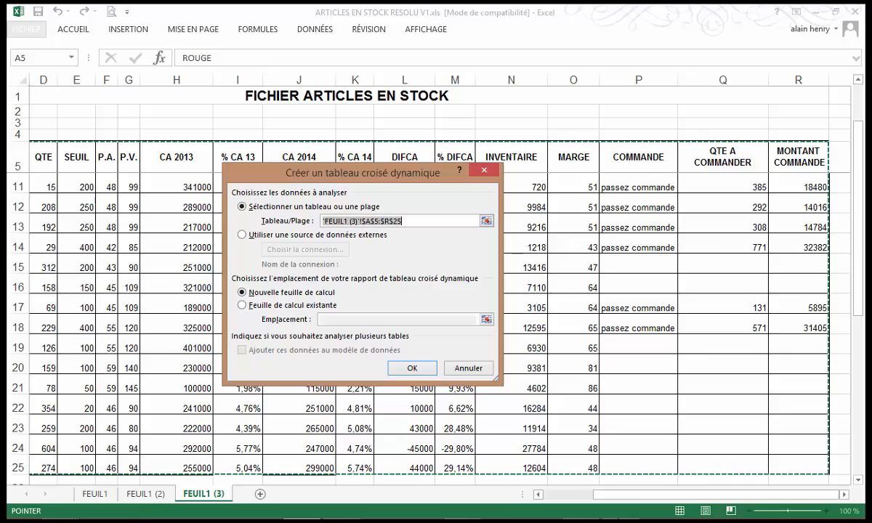
pyautogui.click(570, 500)
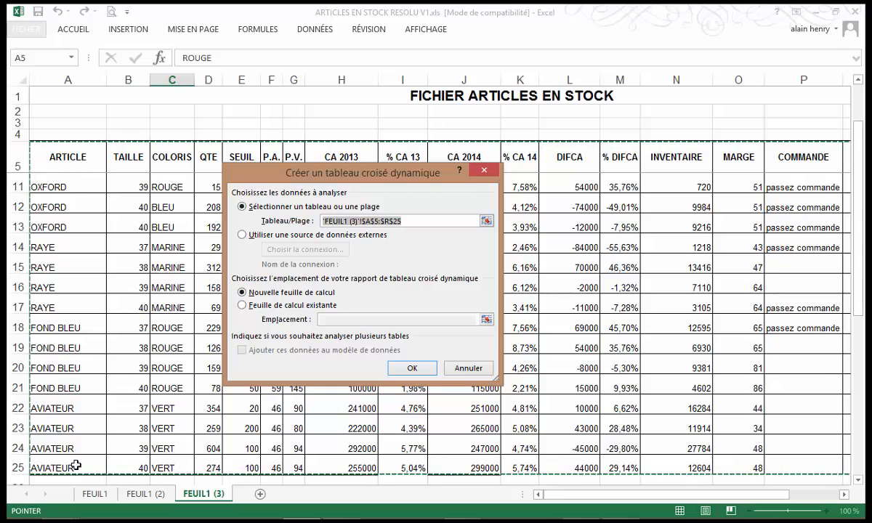
pyautogui.click(859, 482)
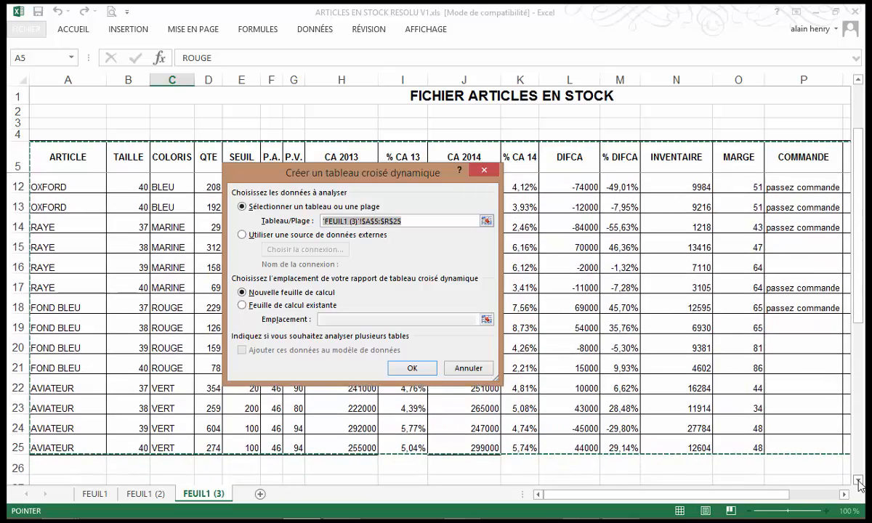
pyautogui.click(858, 481)
pyautogui.click(858, 482)
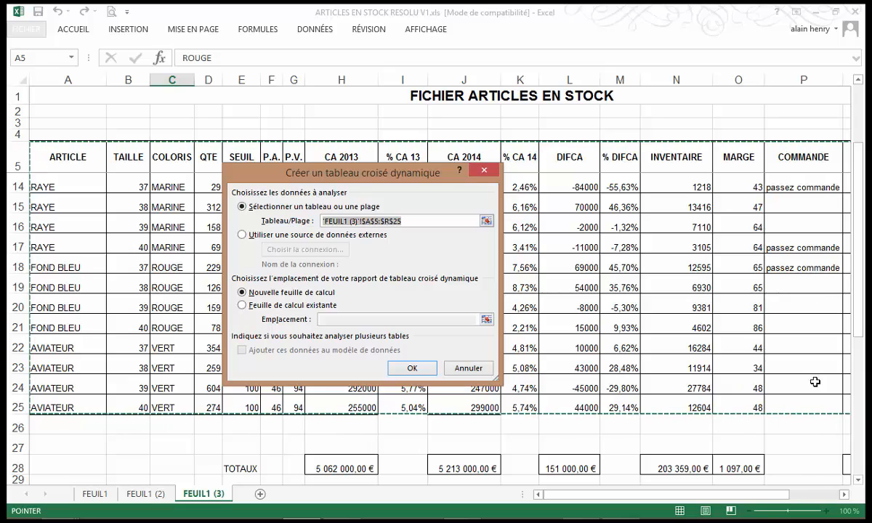
pyautogui.click(844, 495)
pyautogui.click(844, 495)
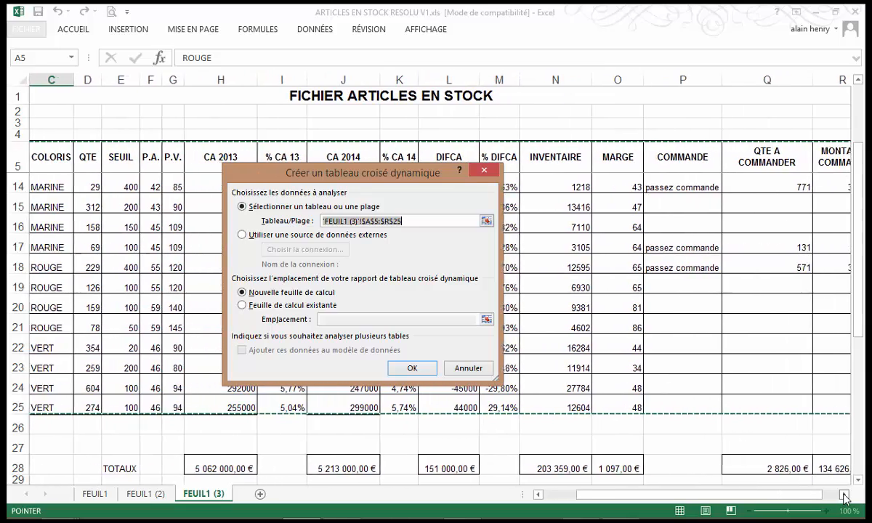
pyautogui.click(844, 495)
pyautogui.click(844, 495)
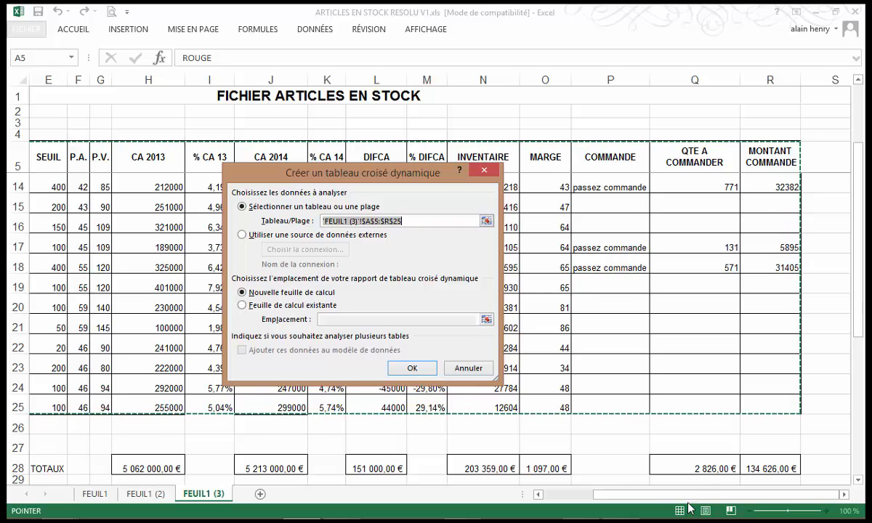
pyautogui.click(554, 496)
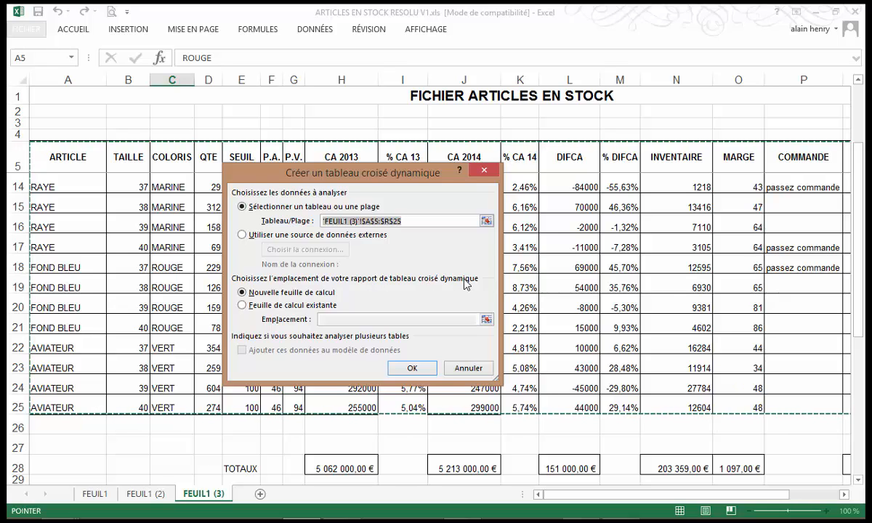
pyautogui.click(413, 369)
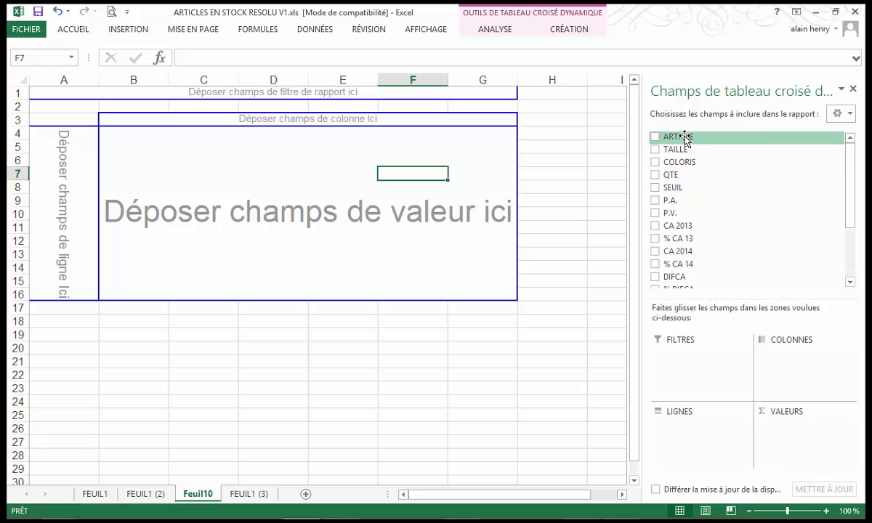
# Place the ARTICLE field in the pivot table's rows and CA 2014 in its values.
pyautogui.moveTo(685, 139); pyautogui.dragTo(64, 161)
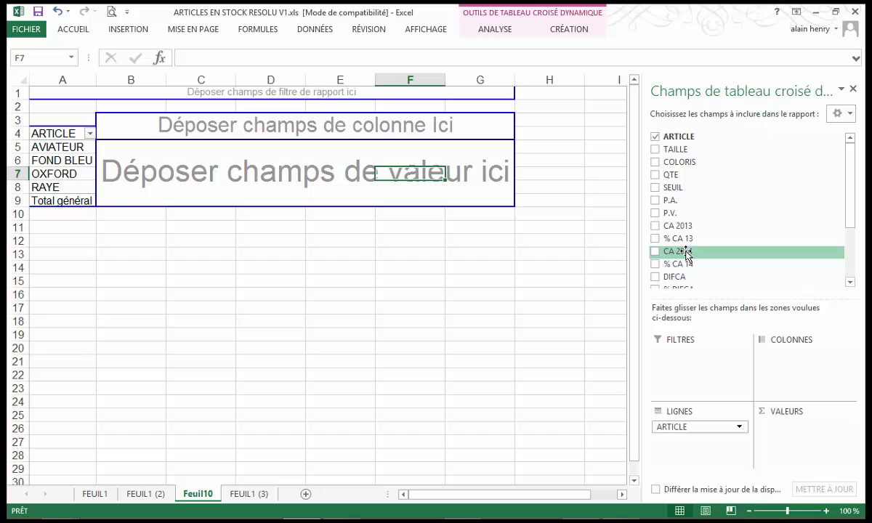
pyautogui.moveTo(687, 252); pyautogui.dragTo(279, 169)
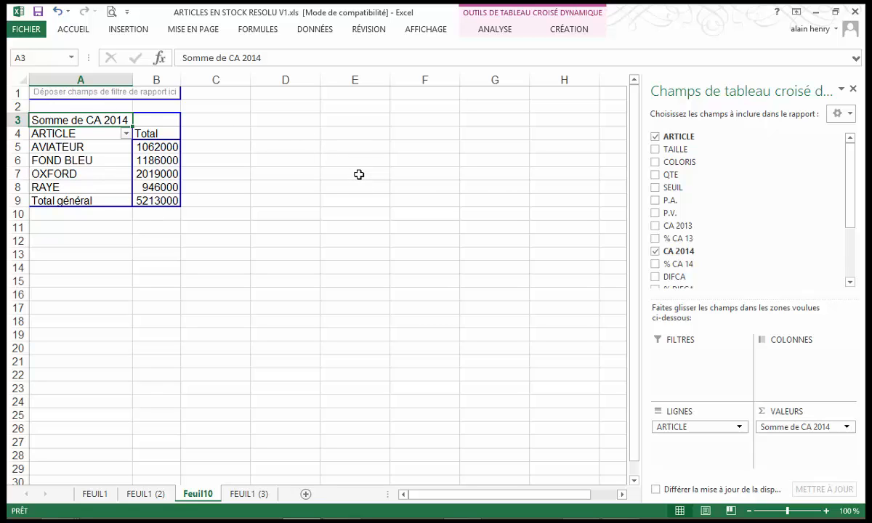
pyautogui.hotkey('ctrl', 'z')
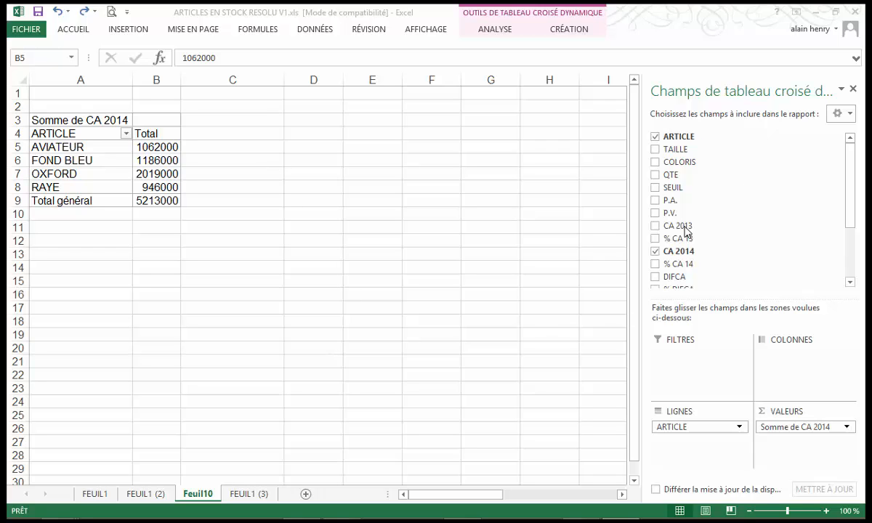
# Try CA 2013 as a second pivot table value placed before CA 2014, and remove it again.
pyautogui.moveTo(685, 230); pyautogui.dragTo(156, 149)
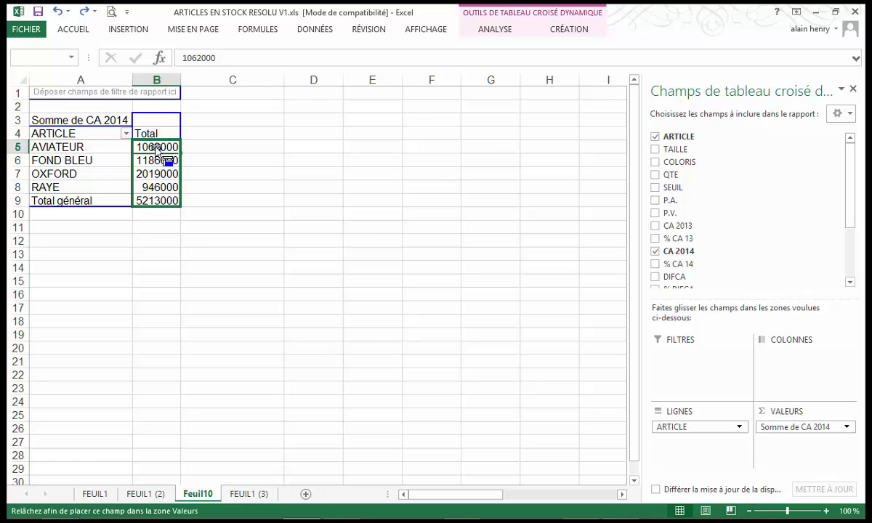
pyautogui.moveTo(157, 149); pyautogui.dragTo(155, 144)
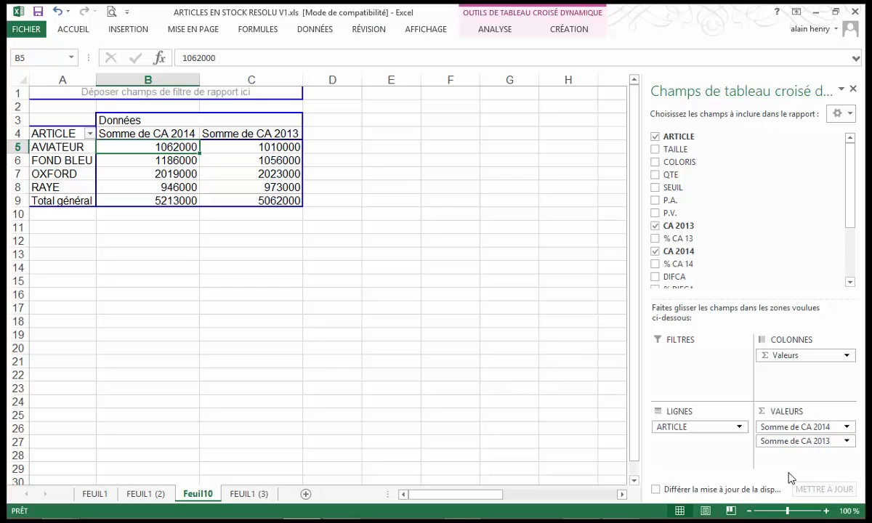
pyautogui.click(814, 442)
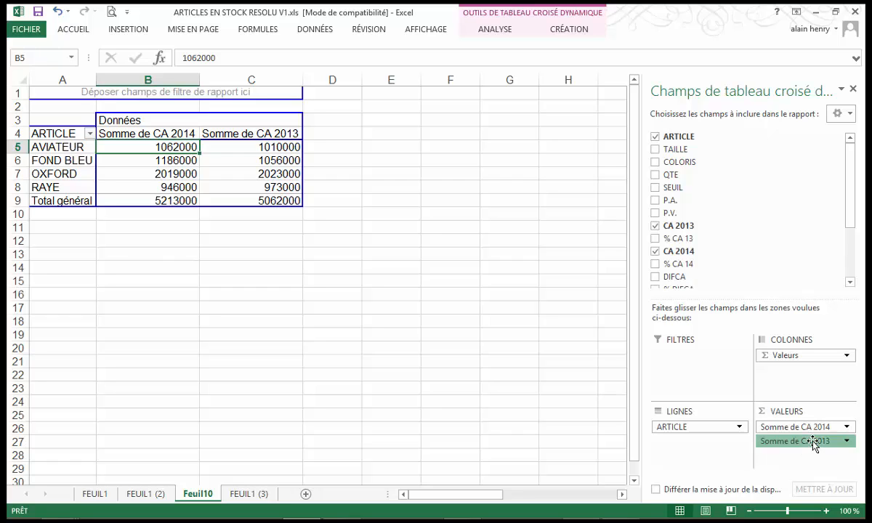
pyautogui.moveTo(814, 442); pyautogui.dragTo(814, 429)
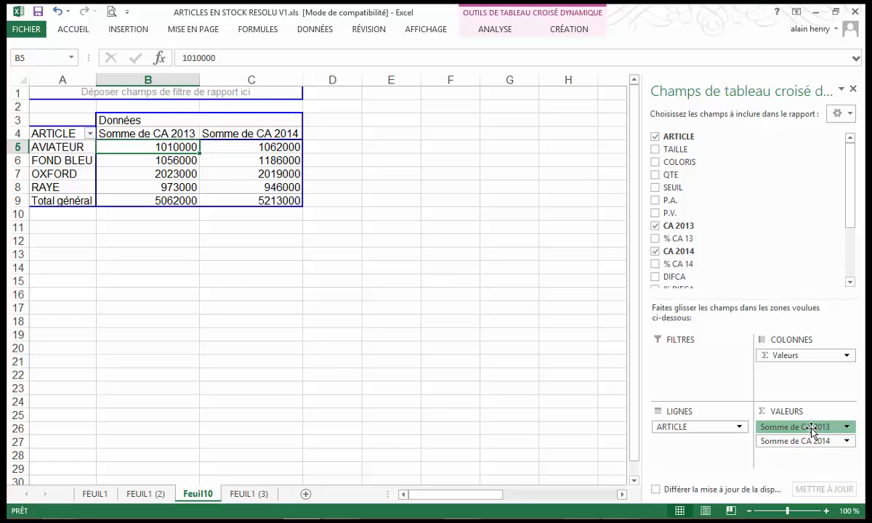
pyautogui.moveTo(812, 431); pyautogui.dragTo(756, 200)
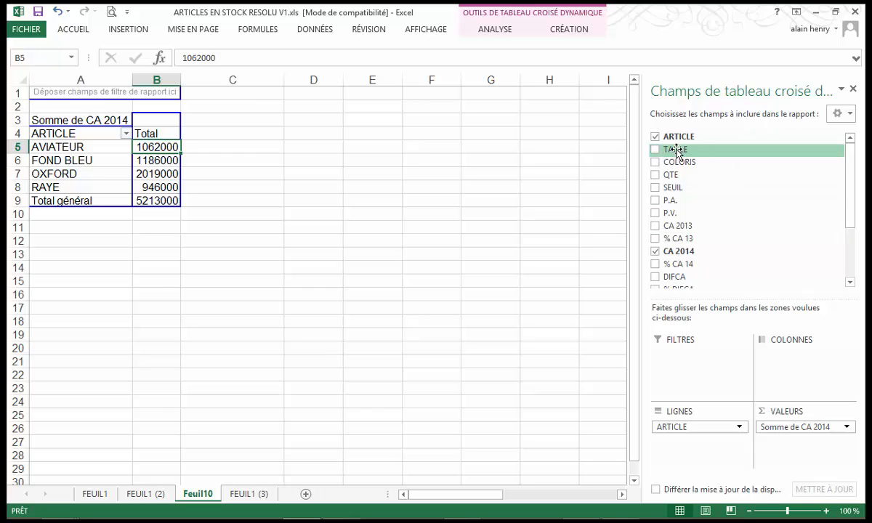
# Add the TAILLE field to the pivot table's columns.
pyautogui.moveTo(710, 150); pyautogui.dragTo(784, 364)
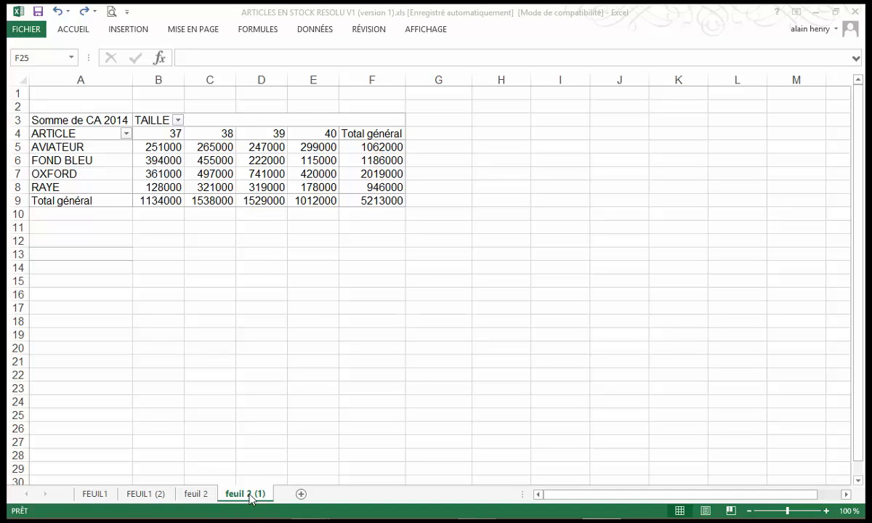
# Rename the stock list sheet "feuil 2" as "articles".
pyautogui.click(195, 495)
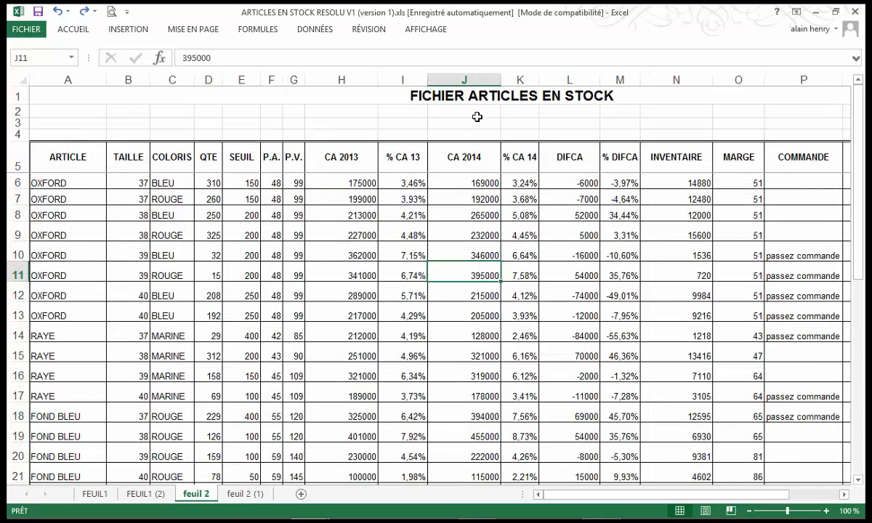
pyautogui.doubleClick(202, 497)
pyautogui.write('a')
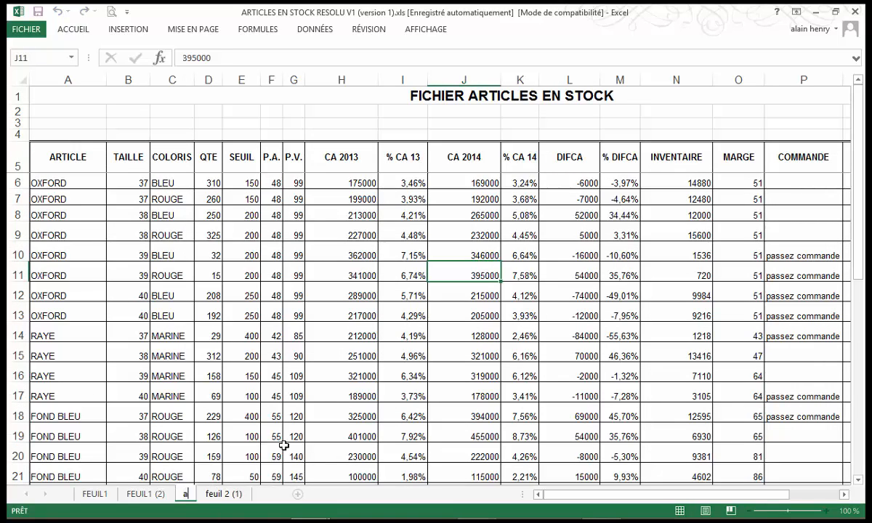
pyautogui.write('rticles')
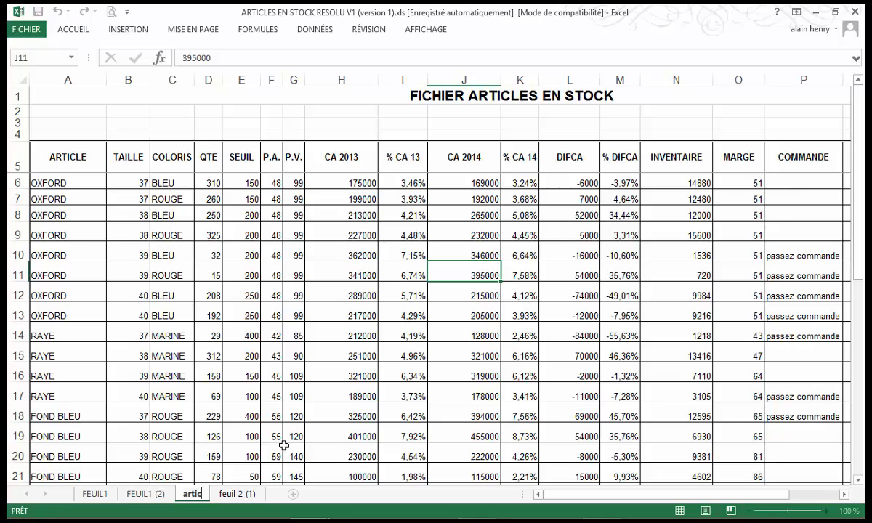
# Rename the pivot table sheet "feuil 2 (1)" as "tableaux croises".
pyautogui.click(254, 495)
pyautogui.doubleClick(255, 495)
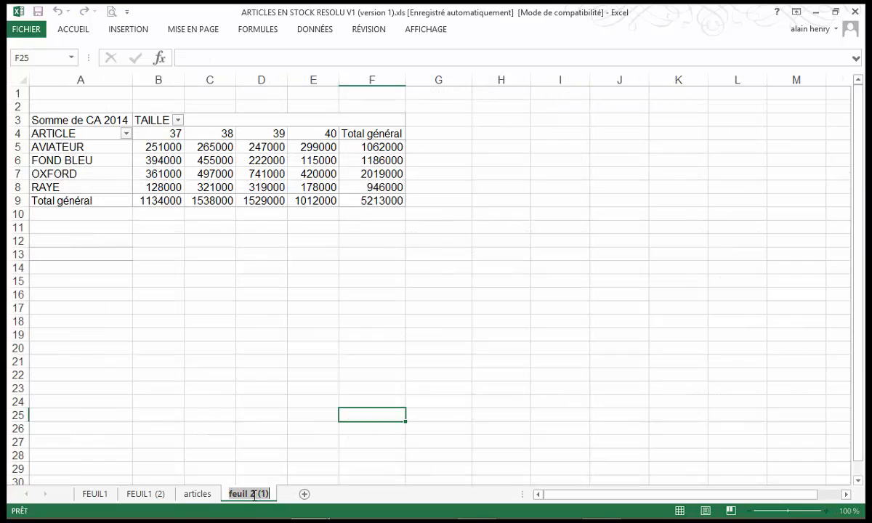
pyautogui.write('bleaux croise')
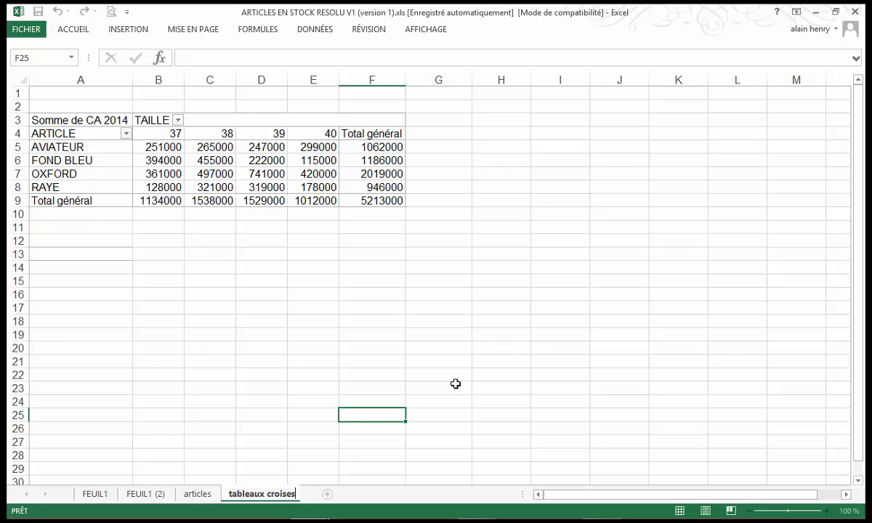
pyautogui.write('s')
pyautogui.press('Return')
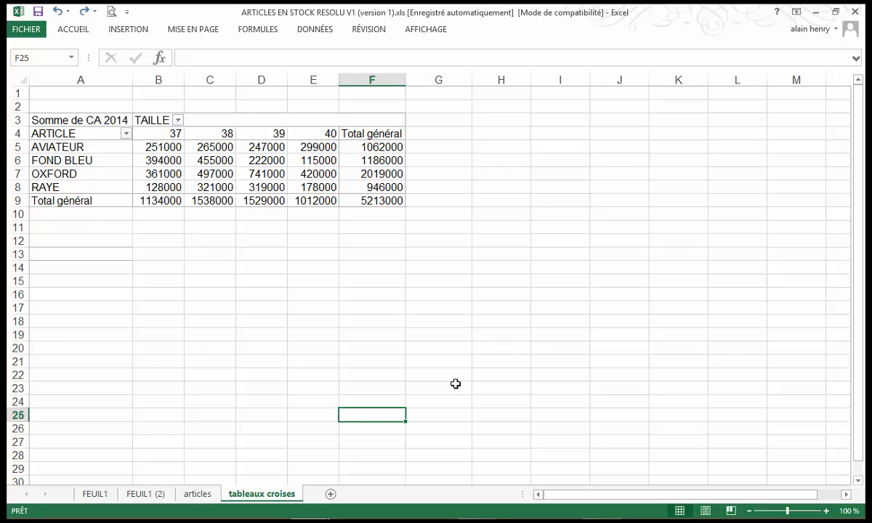
# Move the TAILLE field from the pivot table's columns to its rows, beneath ARTICLE.
pyautogui.click(267, 269)
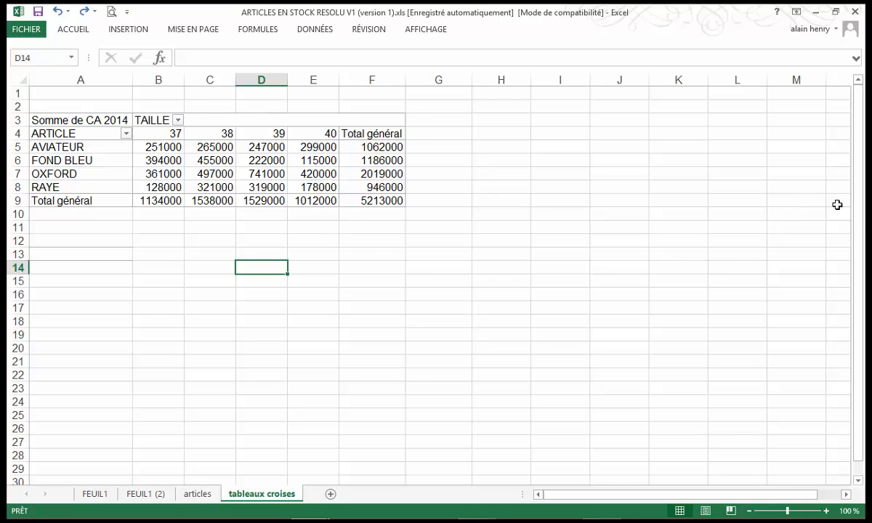
pyautogui.click(173, 147)
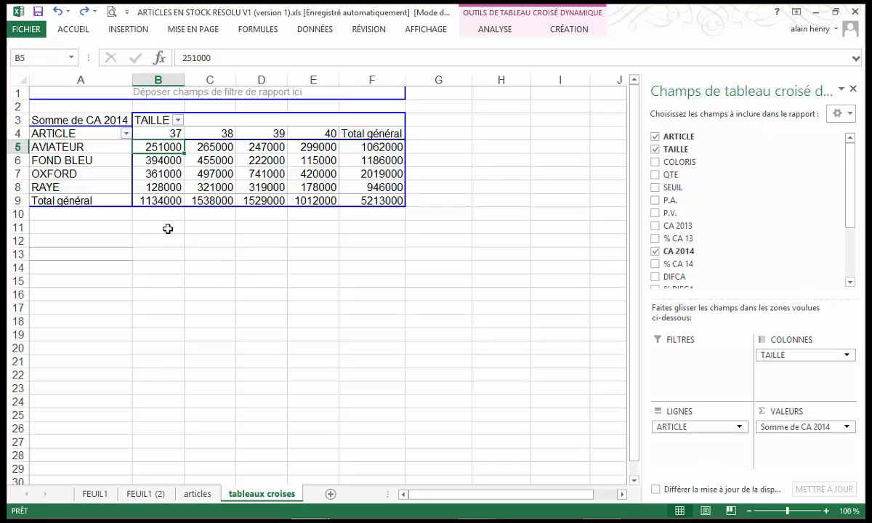
pyautogui.click(802, 355)
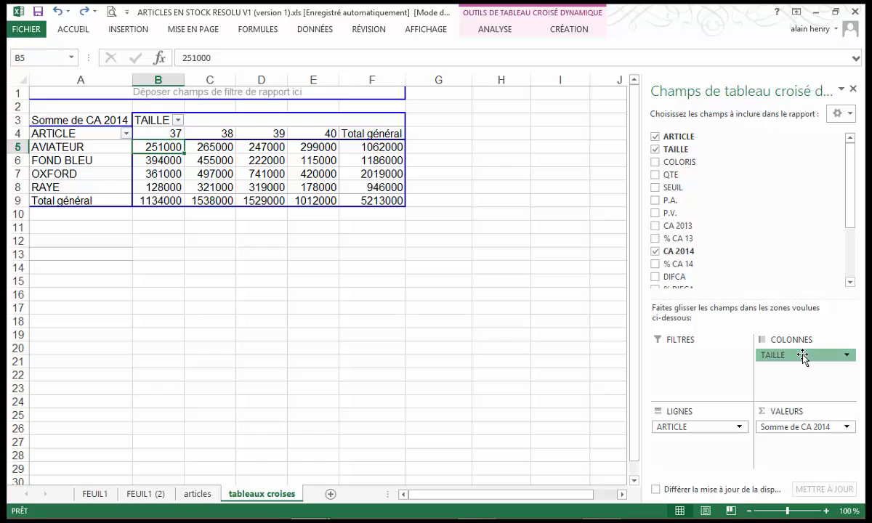
pyautogui.moveTo(803, 356); pyautogui.dragTo(684, 450)
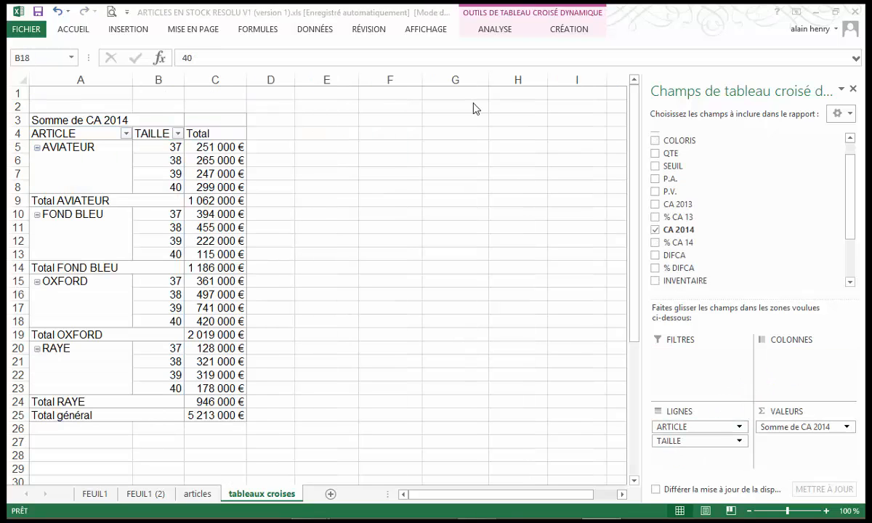